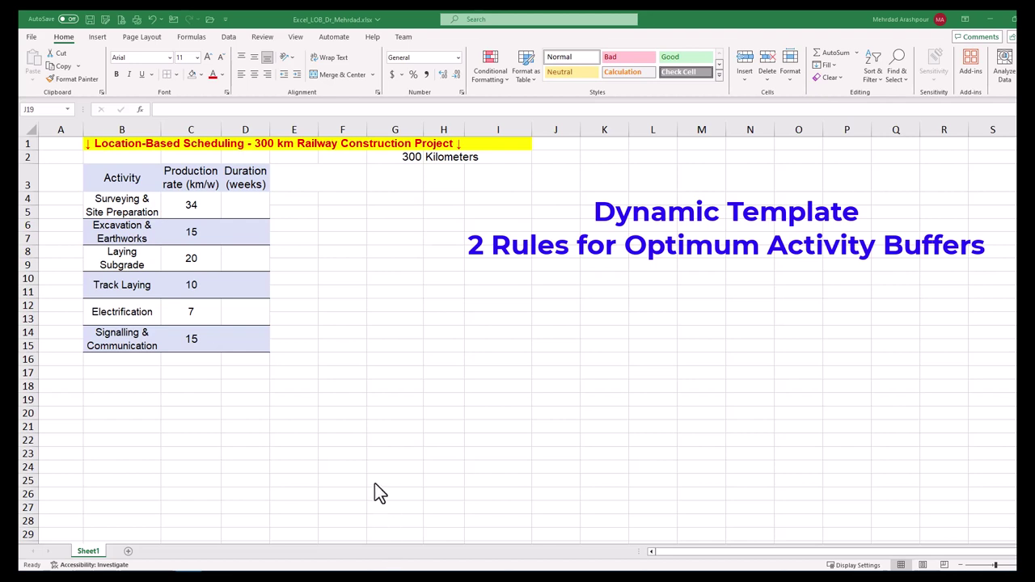
# Review the title row, six activity names, the 300 km project length and the first production rate
pyautogui.click(23, 143)
pyautogui.click(23, 143)
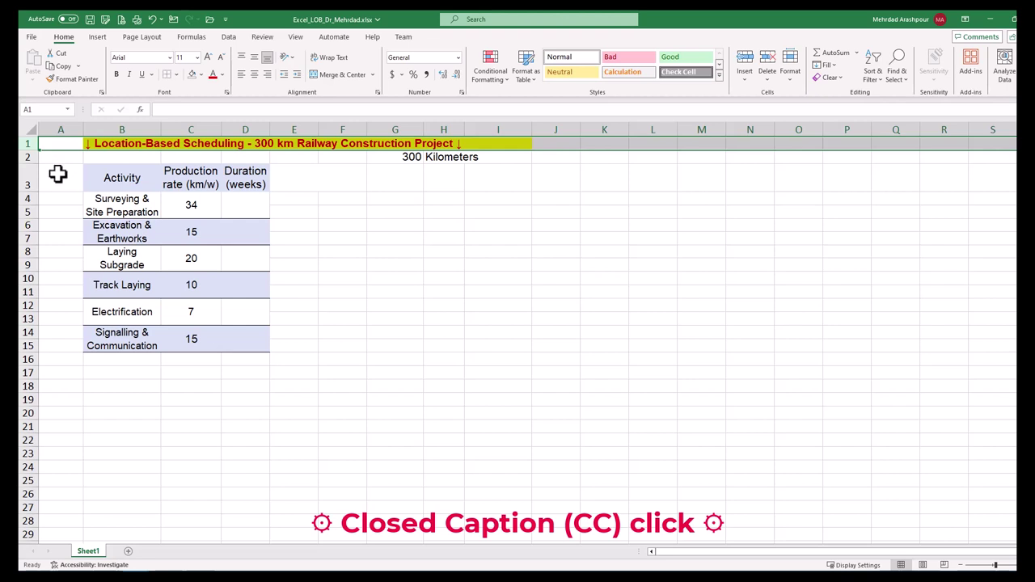
pyautogui.click(57, 174)
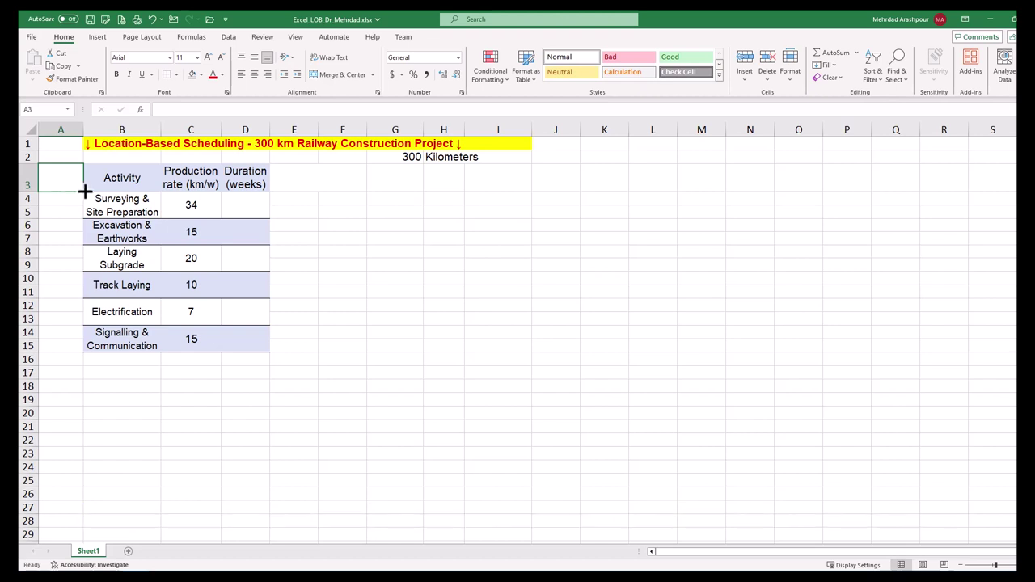
pyautogui.click(112, 202)
pyautogui.moveTo(112, 202); pyautogui.dragTo(117, 346)
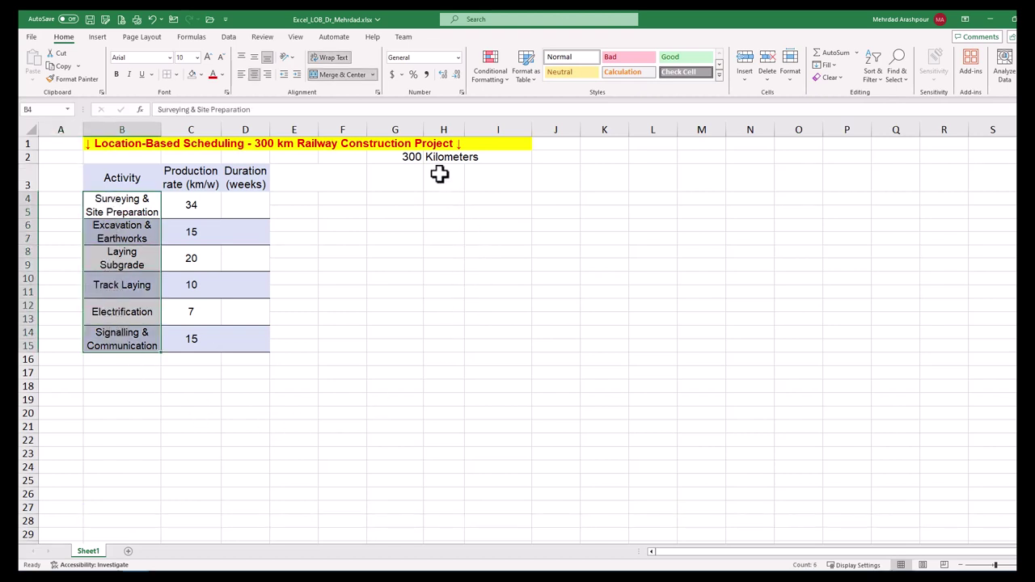
pyautogui.moveTo(410, 155); pyautogui.dragTo(431, 157)
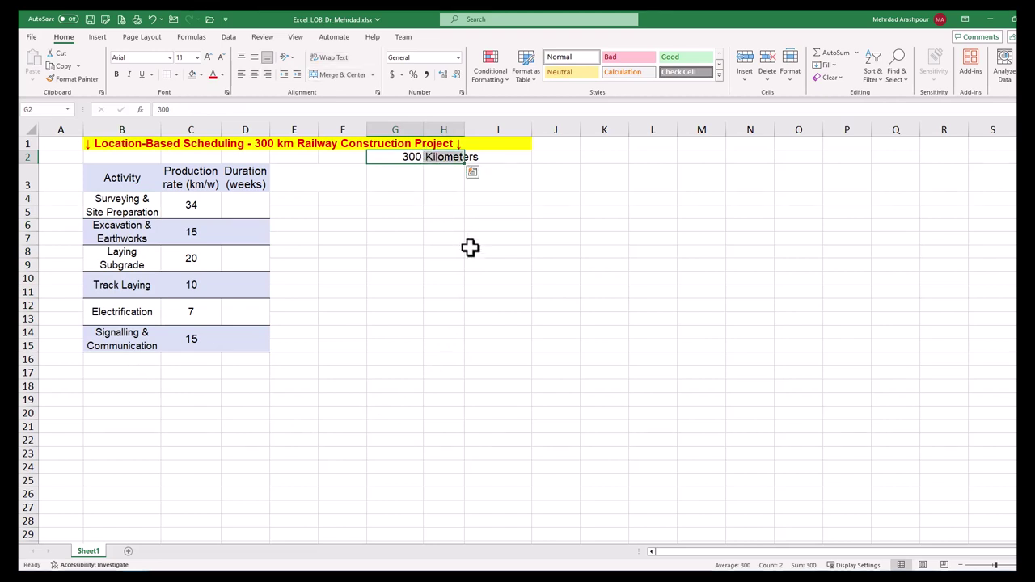
pyautogui.click(470, 249)
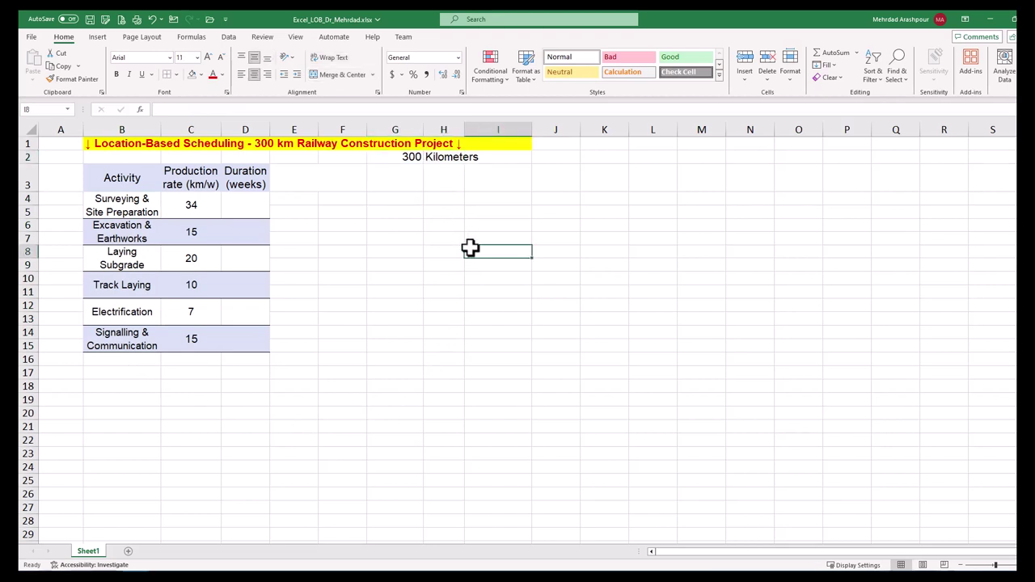
pyautogui.moveTo(121, 201); pyautogui.dragTo(175, 204)
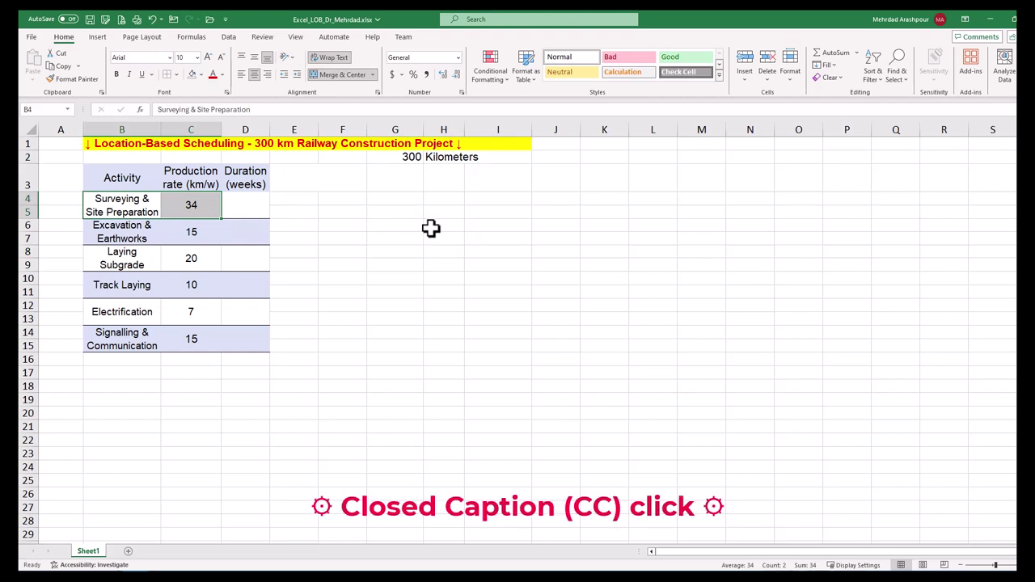
# Enter =$G$2/C4 in D4 and fill it down to D15, giving durations 9, 20, 15, 30, 43, 20
pyautogui.press('Right')
pyautogui.press('Right')
pyautogui.write('=')
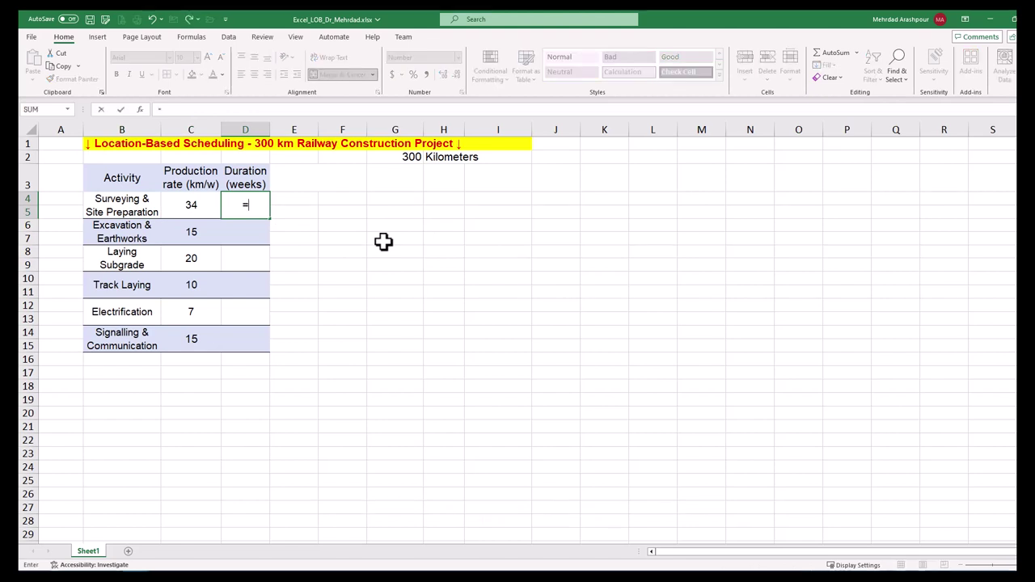
pyautogui.click(401, 160)
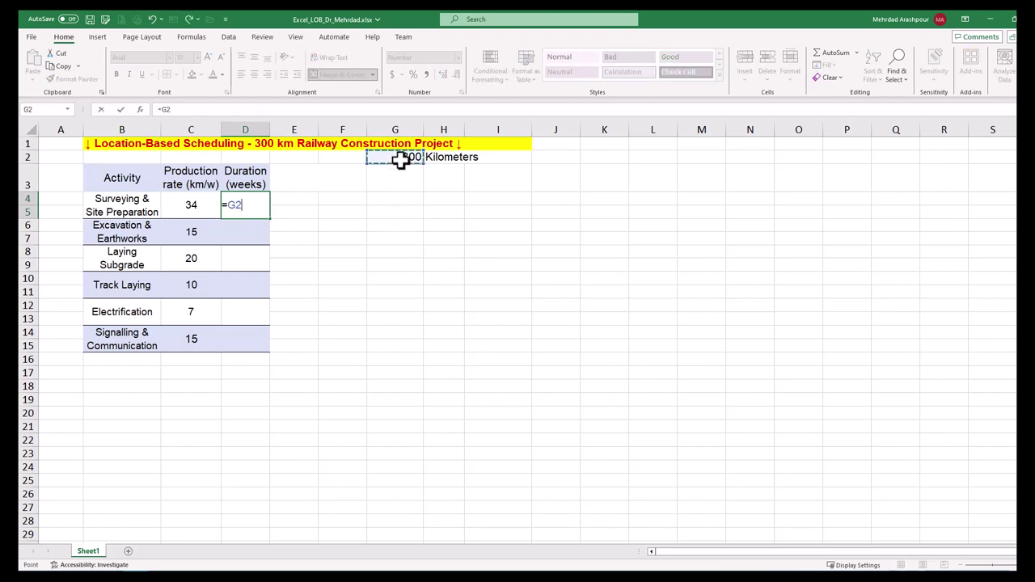
pyautogui.click(166, 109)
pyautogui.press('F4')
pyautogui.write('/')
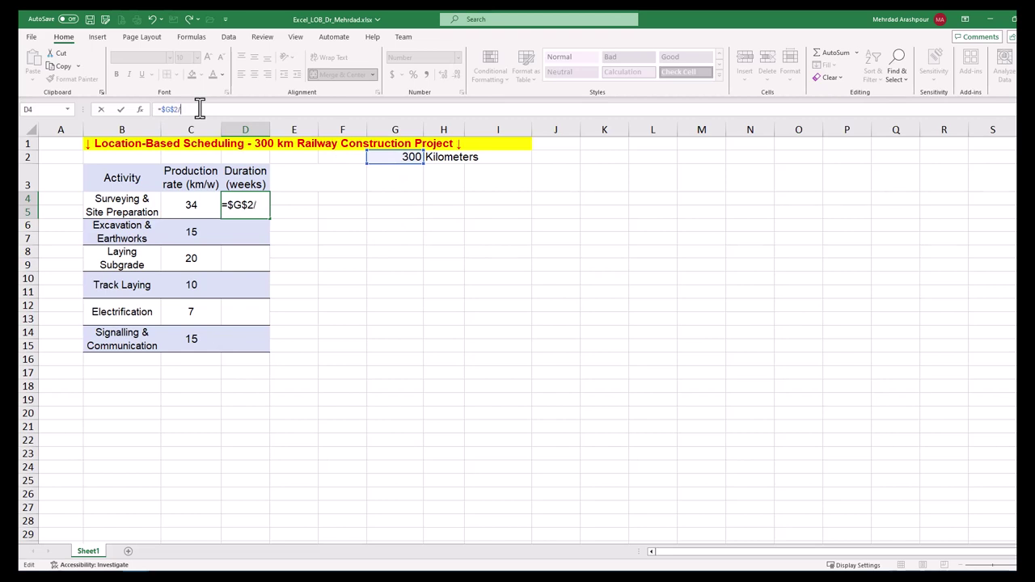
pyautogui.click(189, 204)
pyautogui.press('Return')
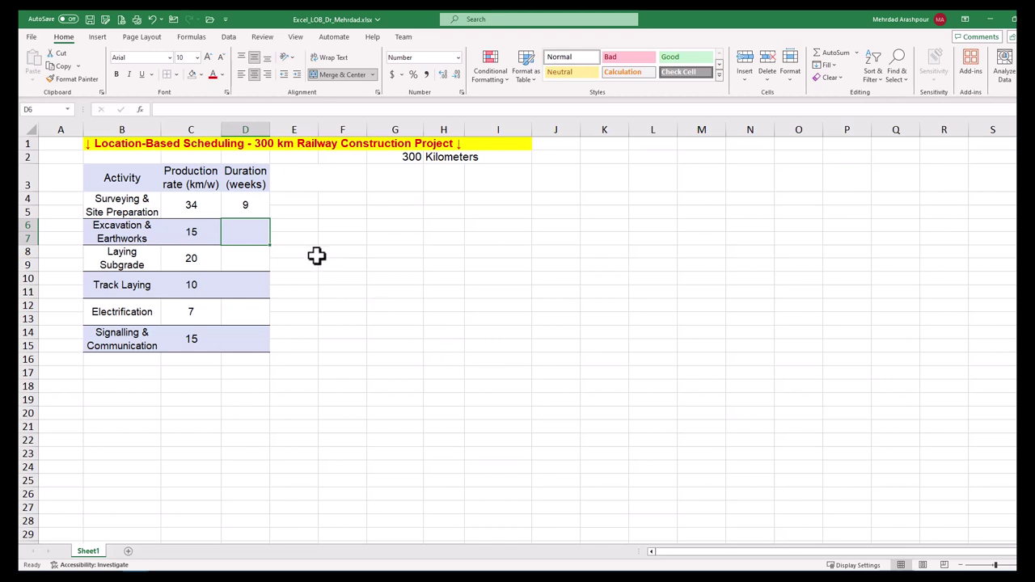
pyautogui.click(250, 206)
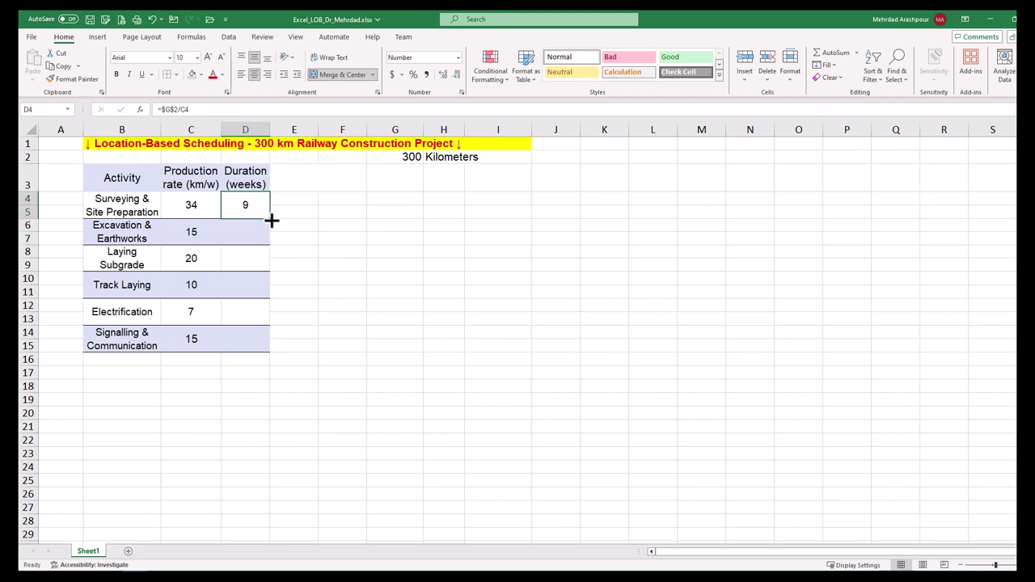
pyautogui.moveTo(271, 219); pyautogui.dragTo(277, 342)
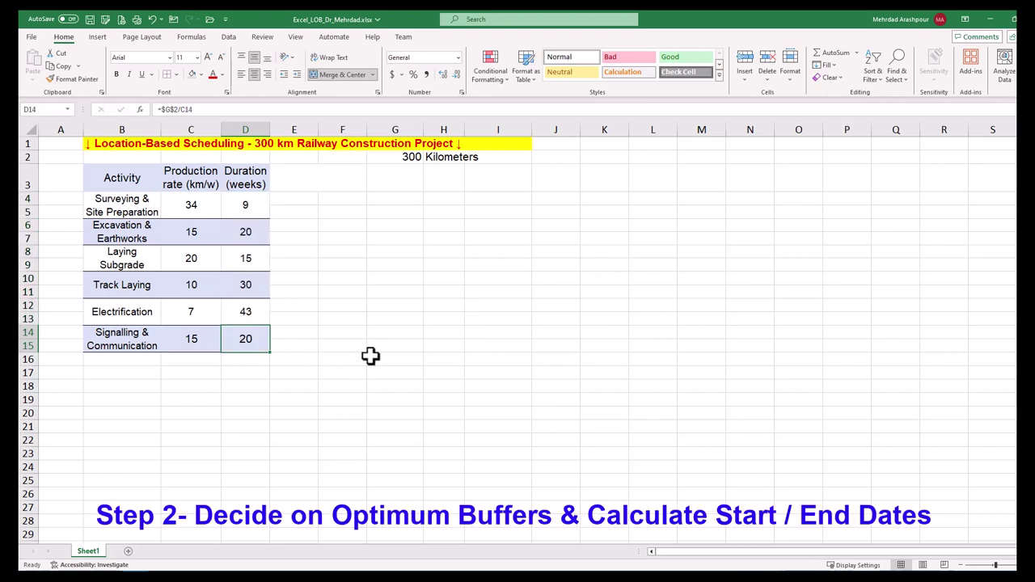
# Select the Surveying and Excavation rows to compare their production rates and durations
pyautogui.click(385, 357)
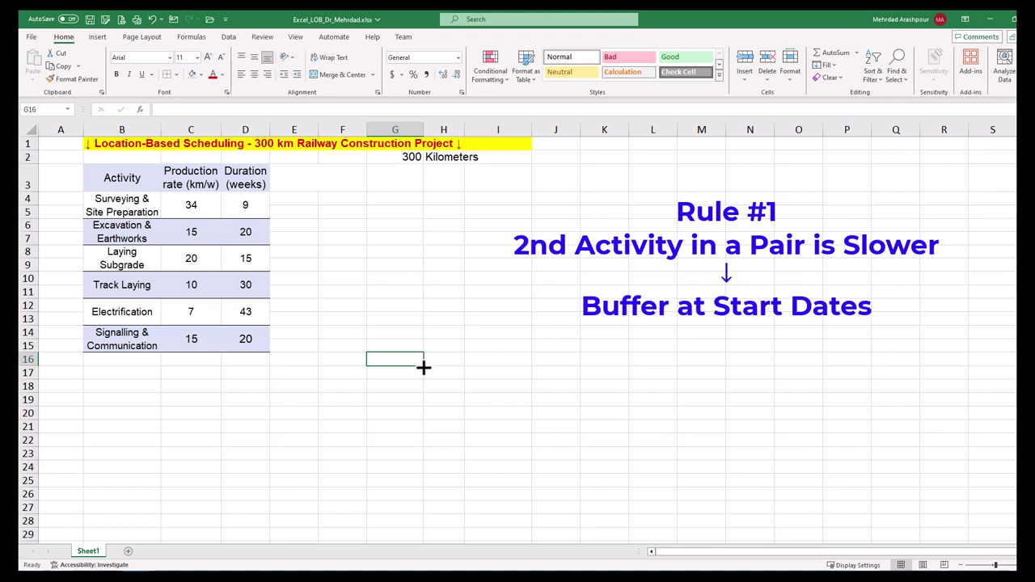
pyautogui.moveTo(129, 202); pyautogui.dragTo(242, 236)
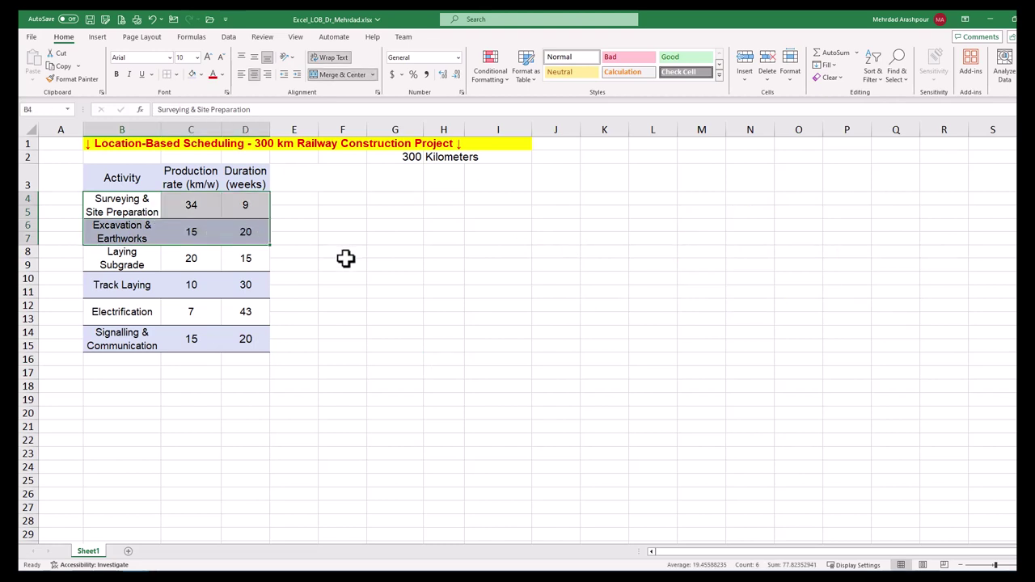
pyautogui.click(346, 259)
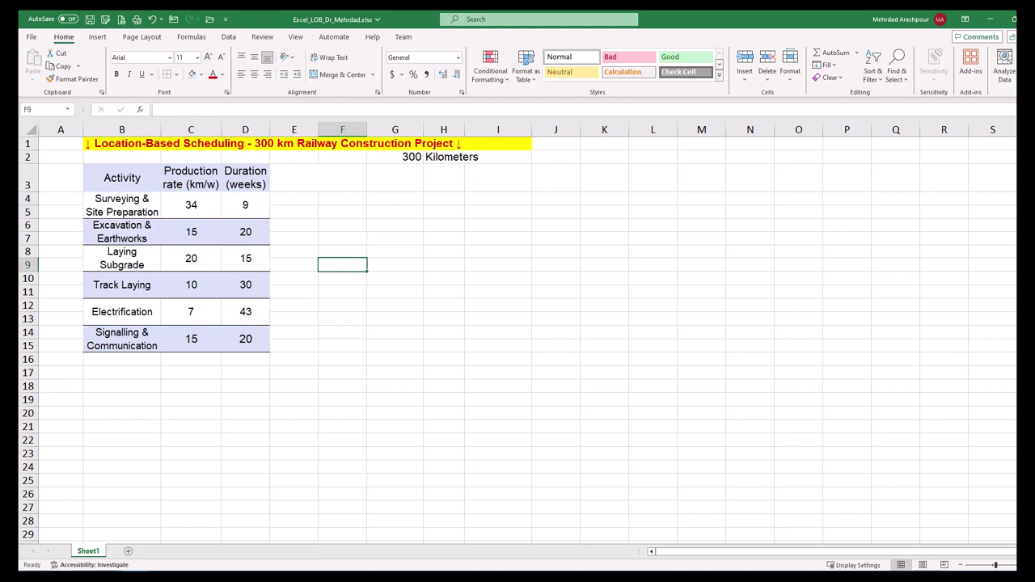
# Paste the Optimum Buffer Decision heading, Buffer at Start label and Start/Finish Date block
pyautogui.write('Optimum Buffer Decision')
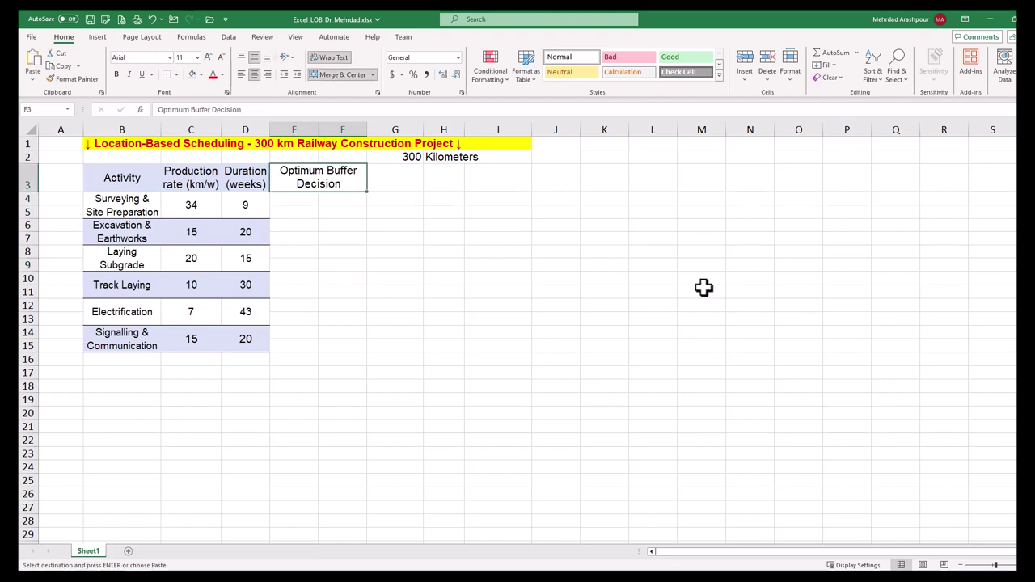
pyautogui.click(516, 257)
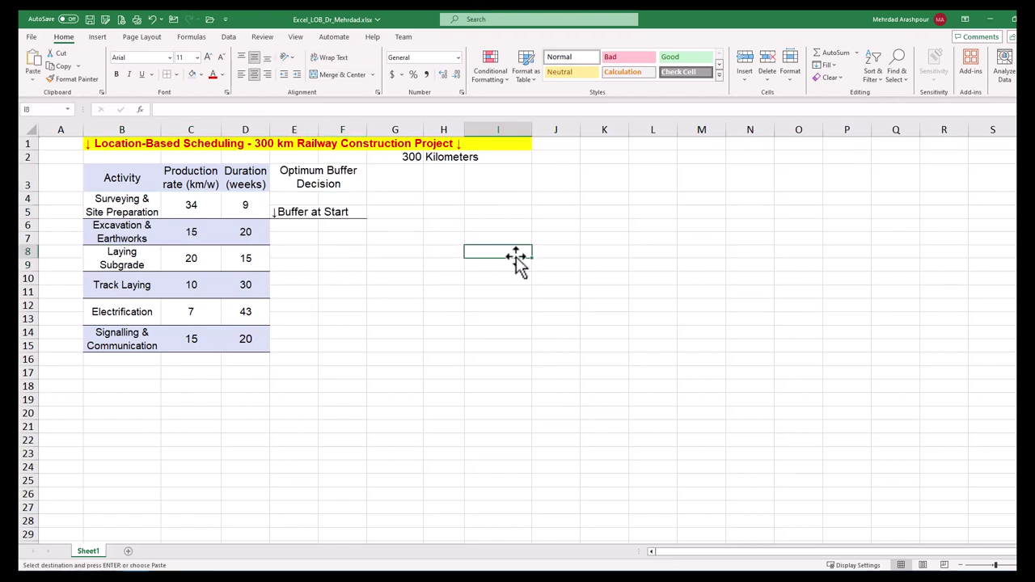
pyautogui.click(633, 257)
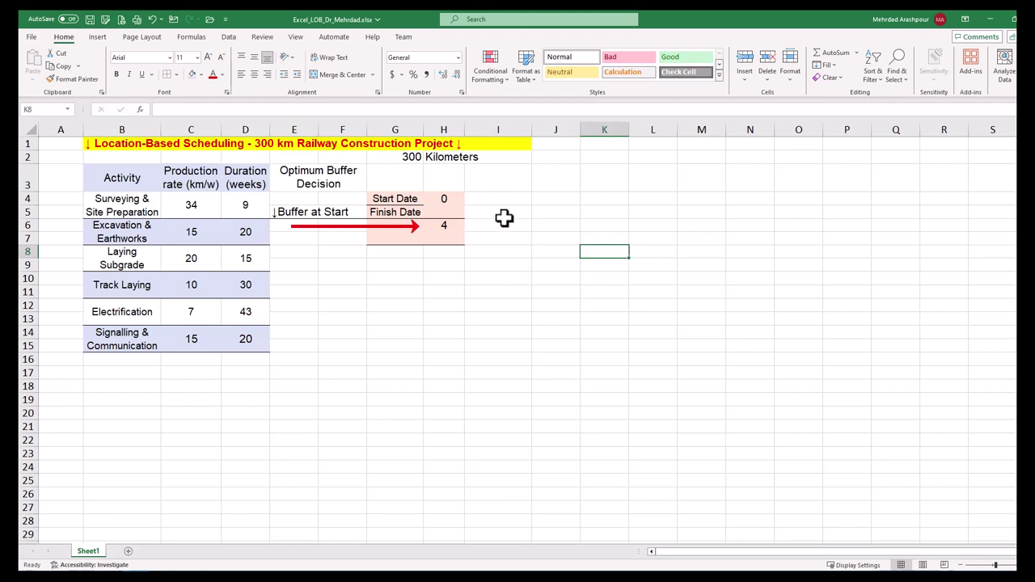
# Enter finish dates of 9 for Surveying and 24 for Excavation
pyautogui.click(458, 212)
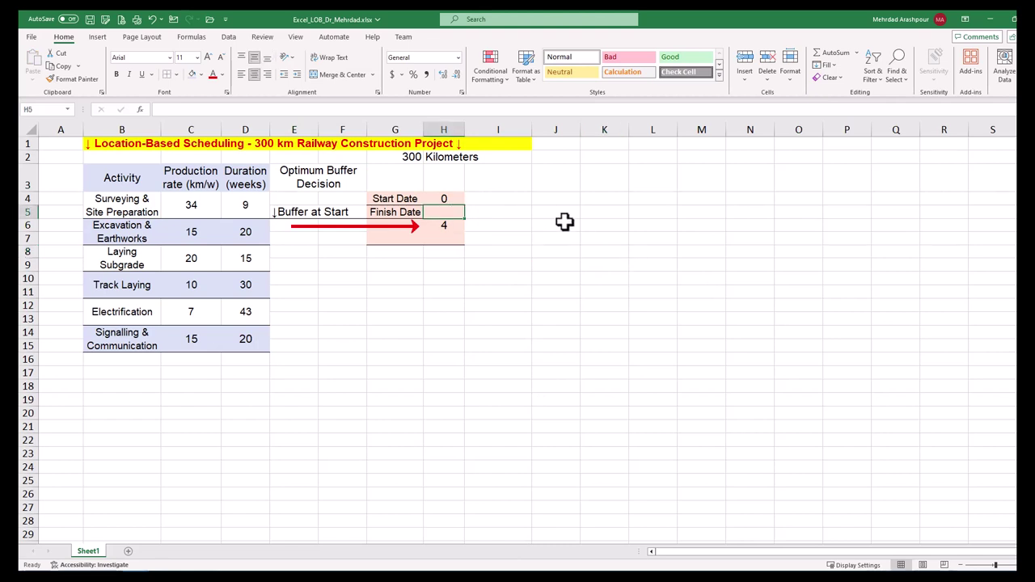
pyautogui.write('9')
pyautogui.press('Return')
pyautogui.press('Return')
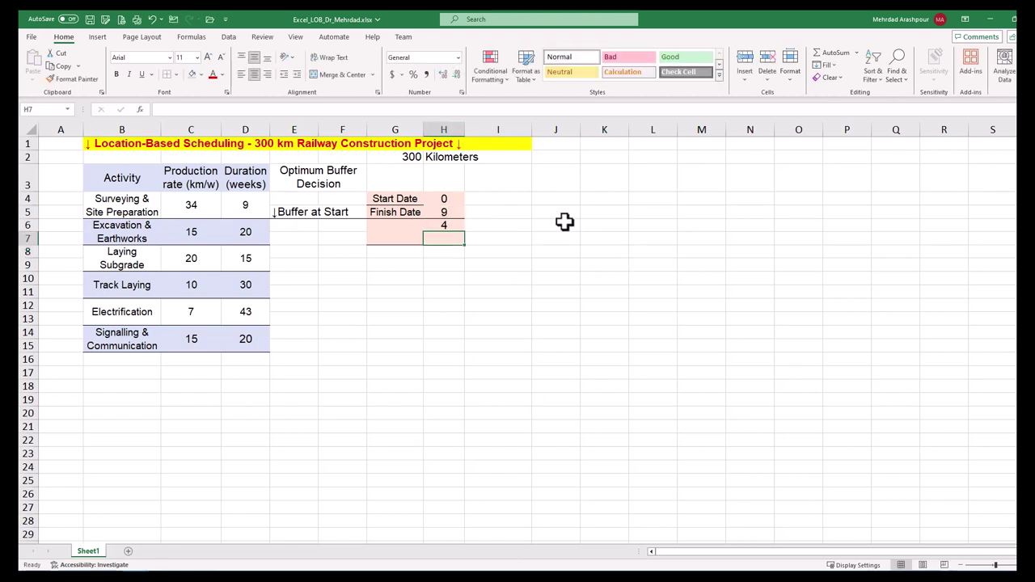
pyautogui.write('24')
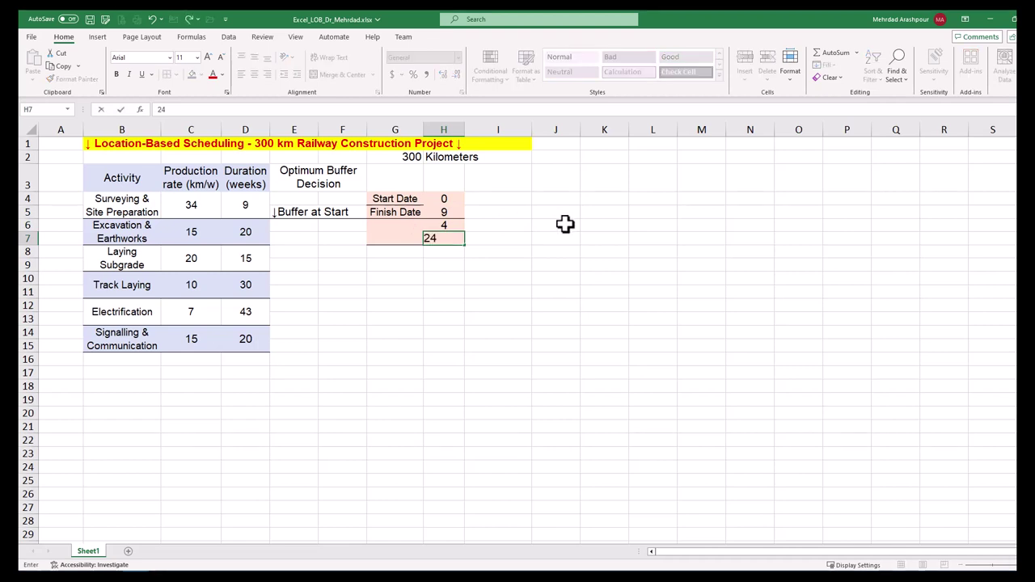
pyautogui.press('Return')
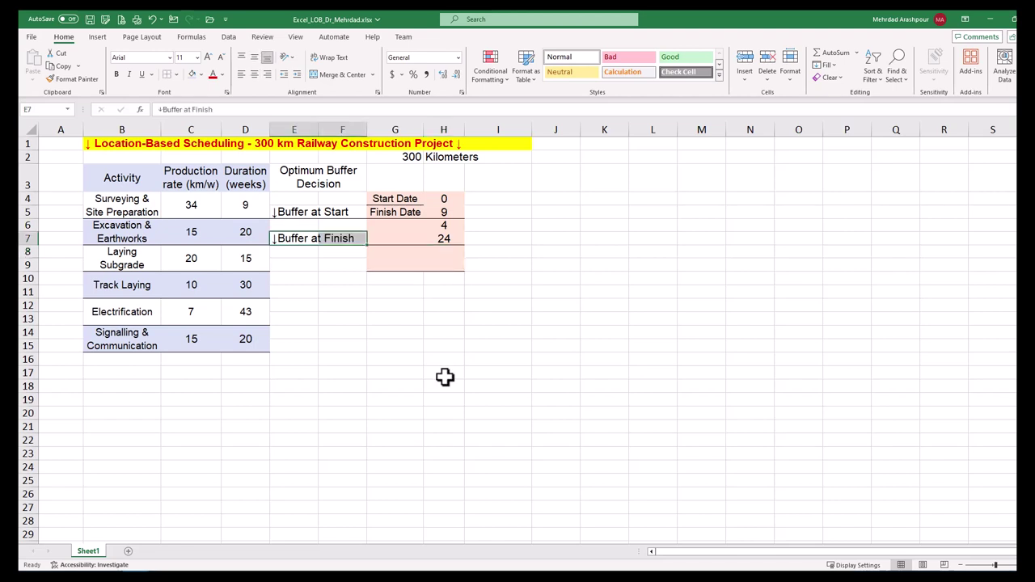
# Give Laying Subgrade start 13 and finish 28, then paste remaining buffer decisions and dates through week 68
pyautogui.click(444, 267)
pyautogui.write('2')
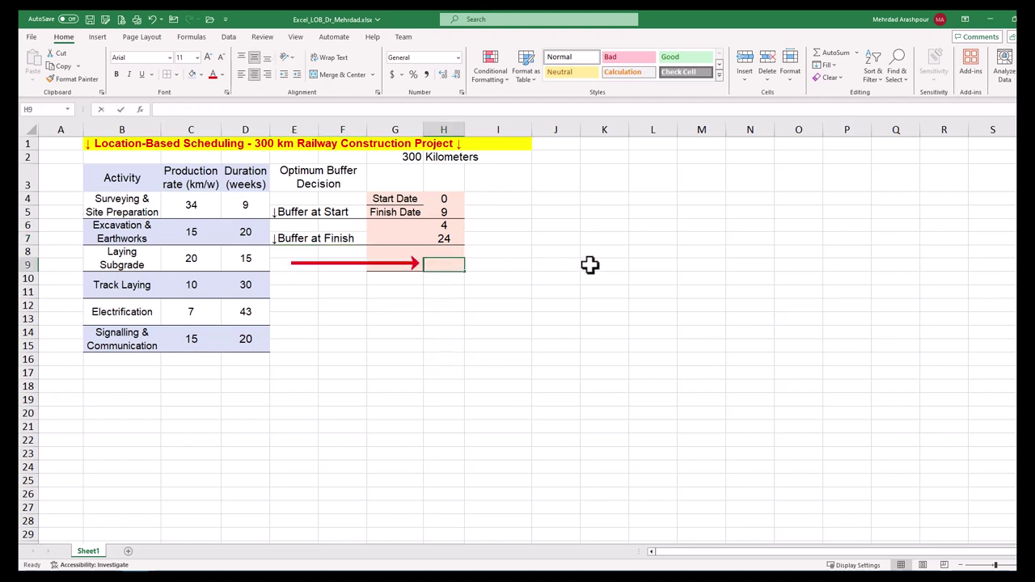
pyautogui.write('8')
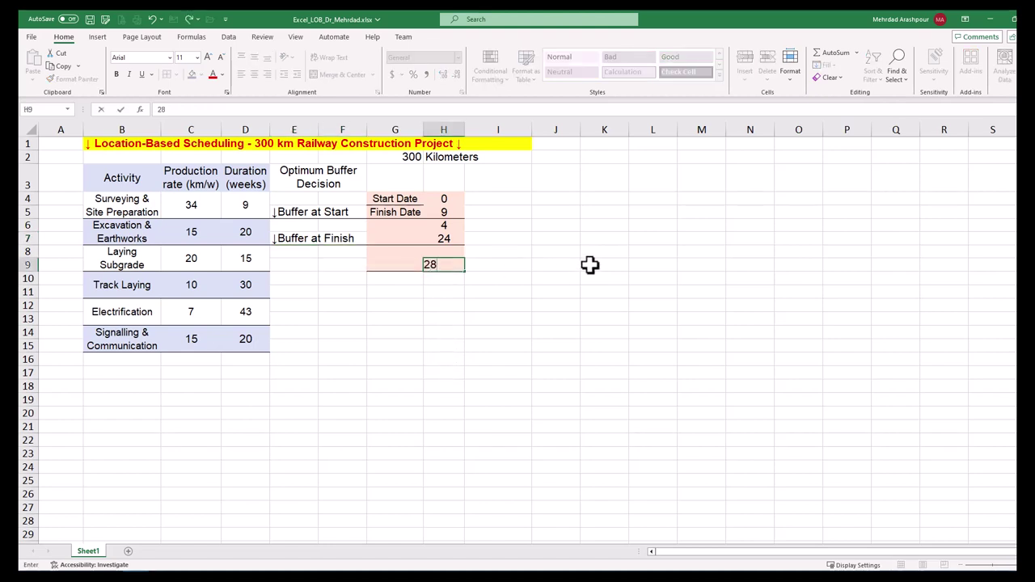
pyautogui.press('Tab')
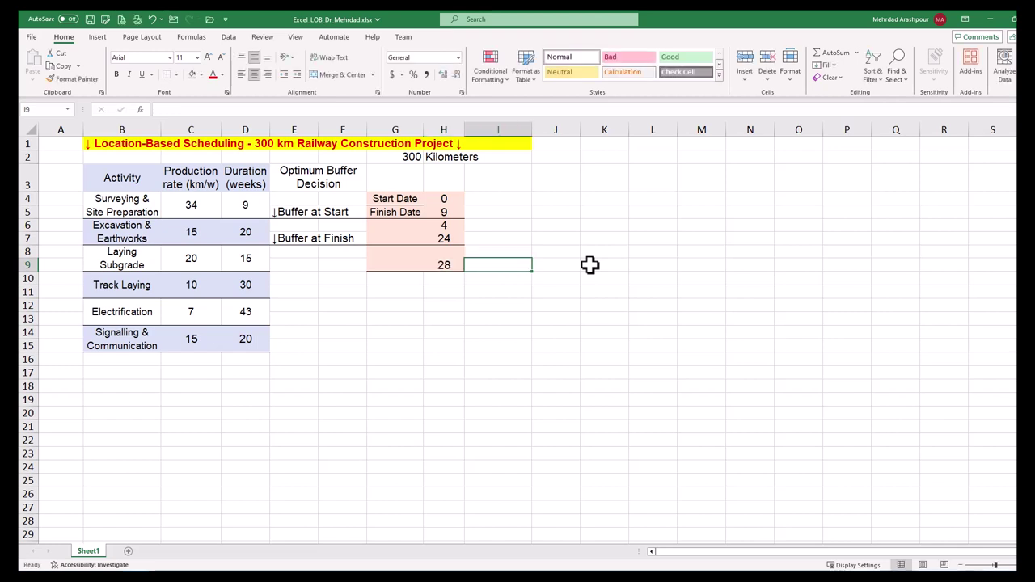
pyautogui.press('Up')
pyautogui.press('Left')
pyautogui.write('13')
pyautogui.press('Tab')
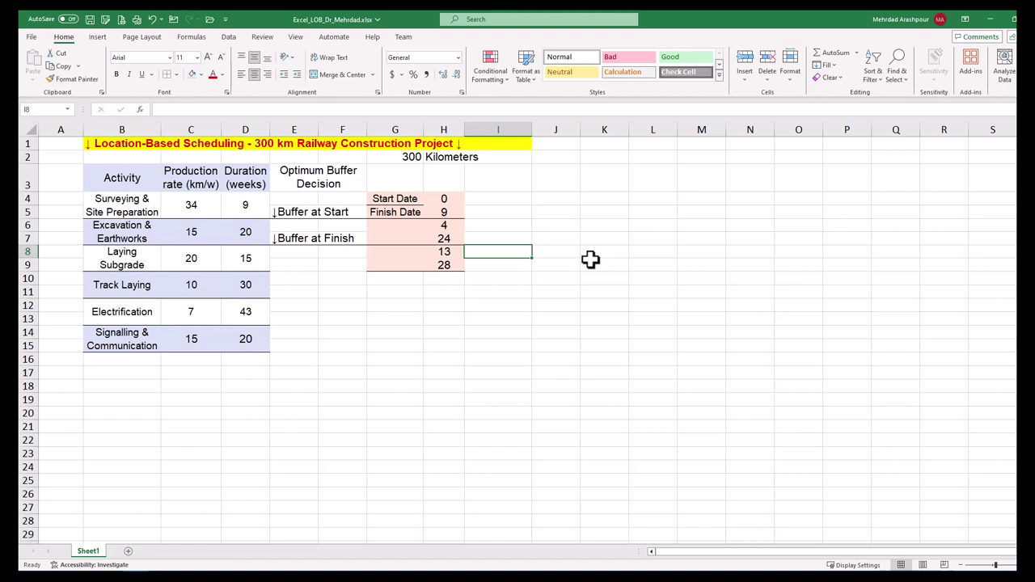
pyautogui.click(771, 400)
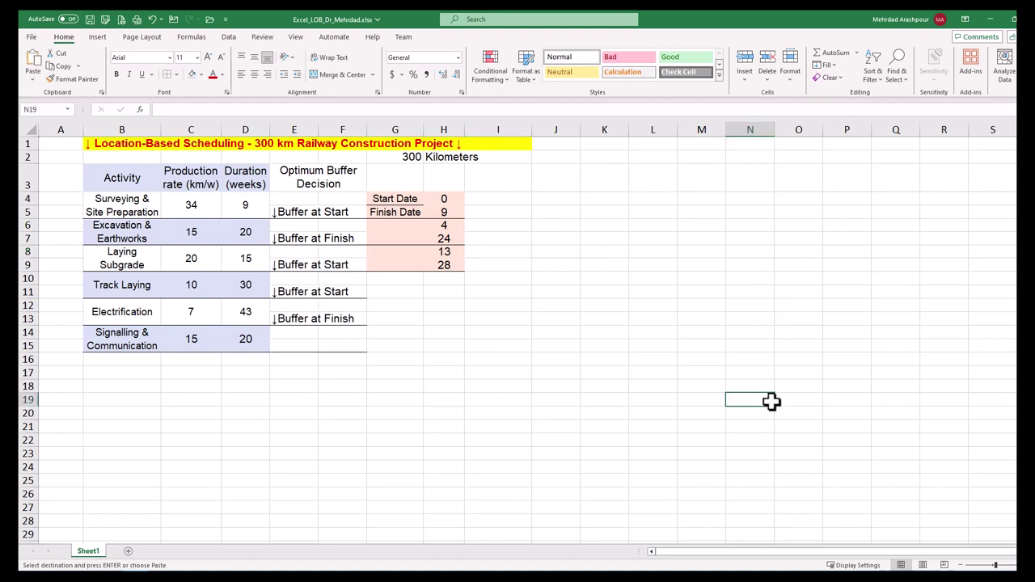
pyautogui.click(743, 345)
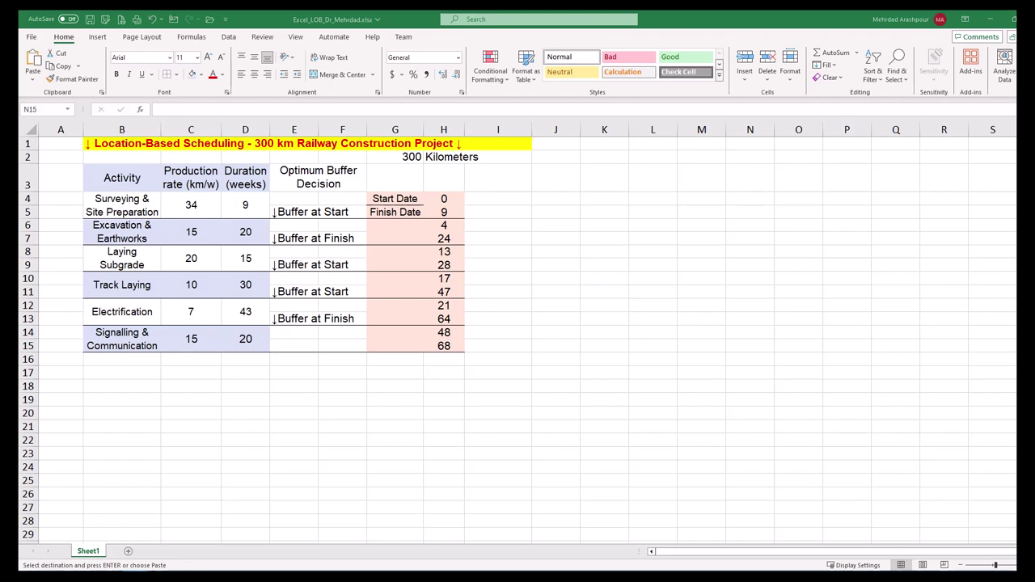
# Paste Start/Finish Location labels in column I and fill locations 0 and 300 for every activity
pyautogui.write('Start Location Finish Location')
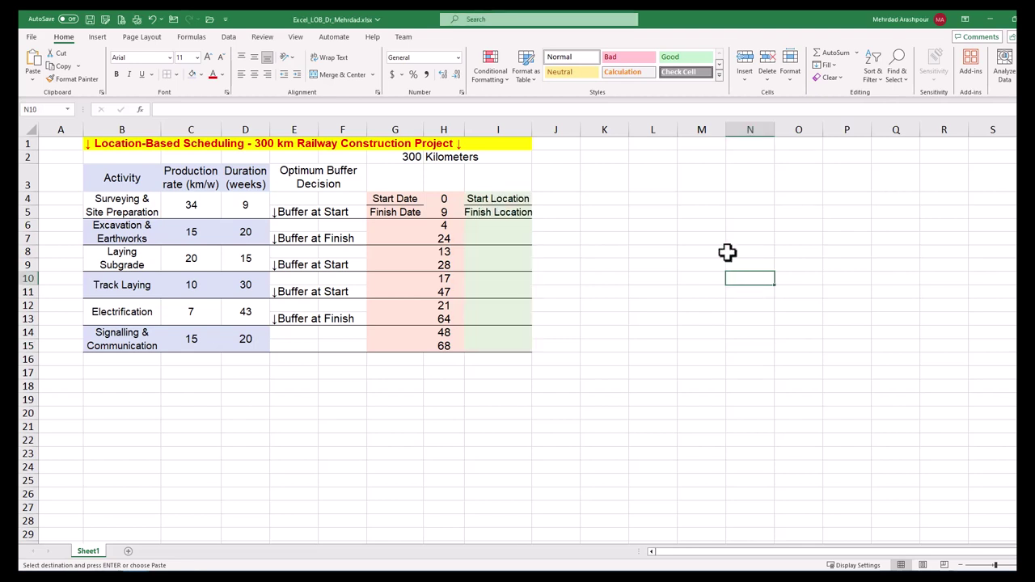
pyautogui.click(564, 199)
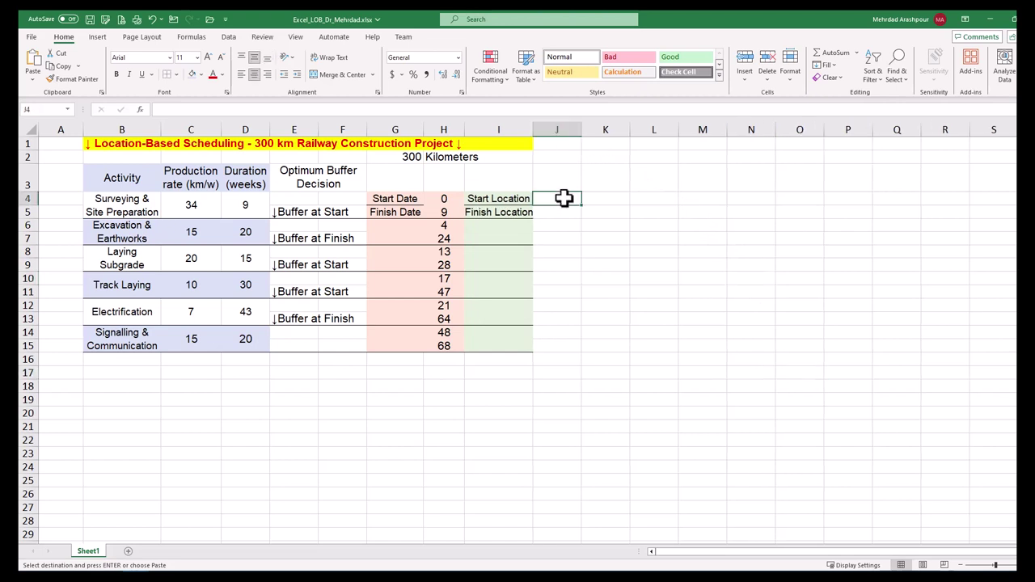
pyautogui.write('0')
pyautogui.press('Return')
pyautogui.write('300')
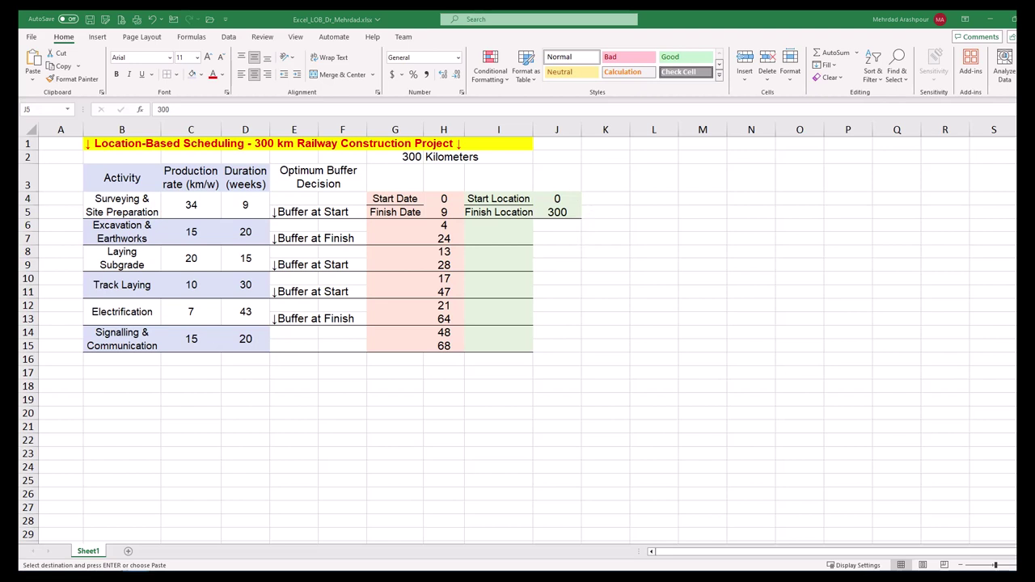
pyautogui.press('Return')
pyautogui.click(702, 345)
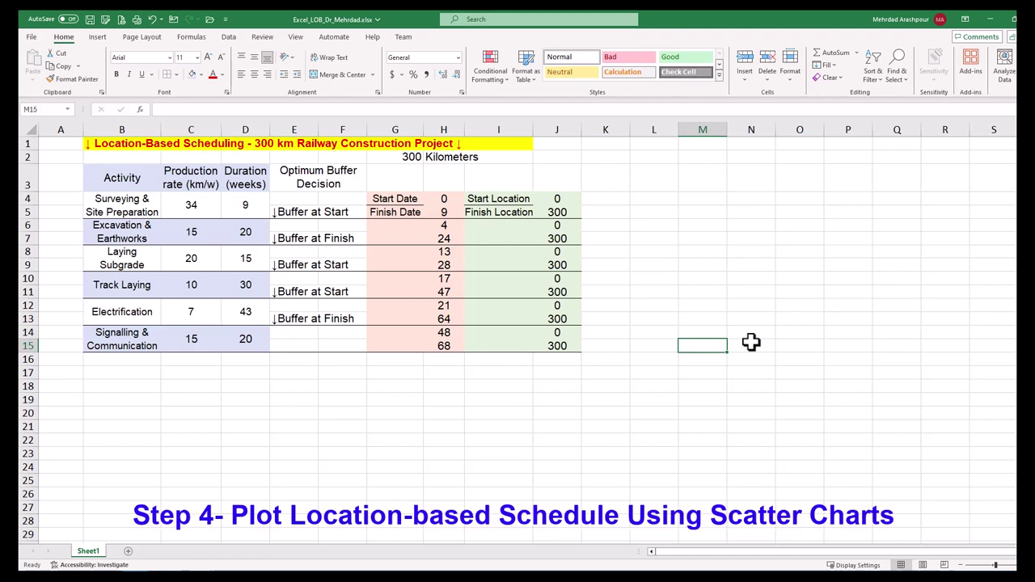
# Insert a Scatter with Straight Lines chart beside the table
pyautogui.click(654, 199)
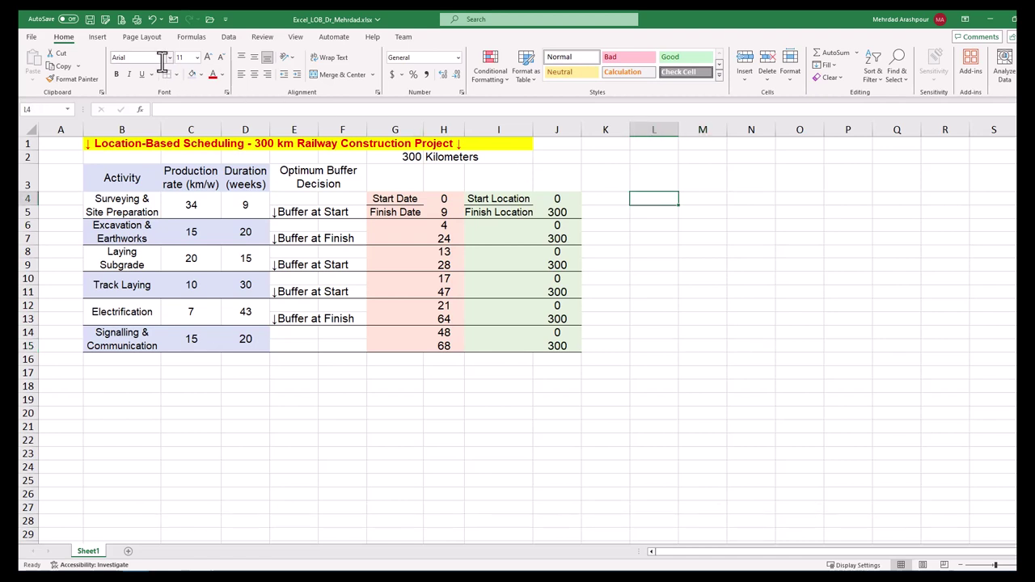
pyautogui.click(103, 34)
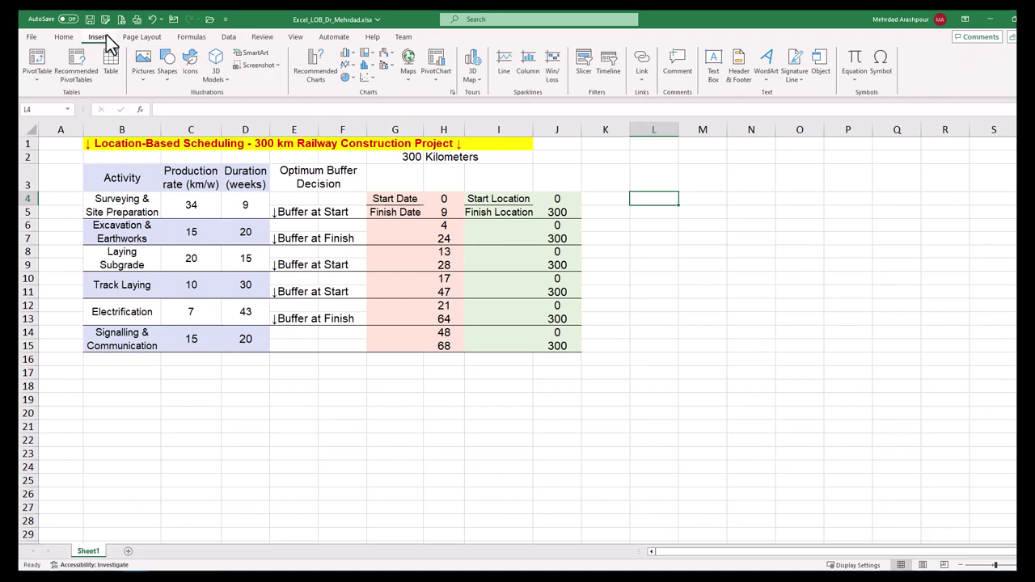
pyautogui.click(373, 79)
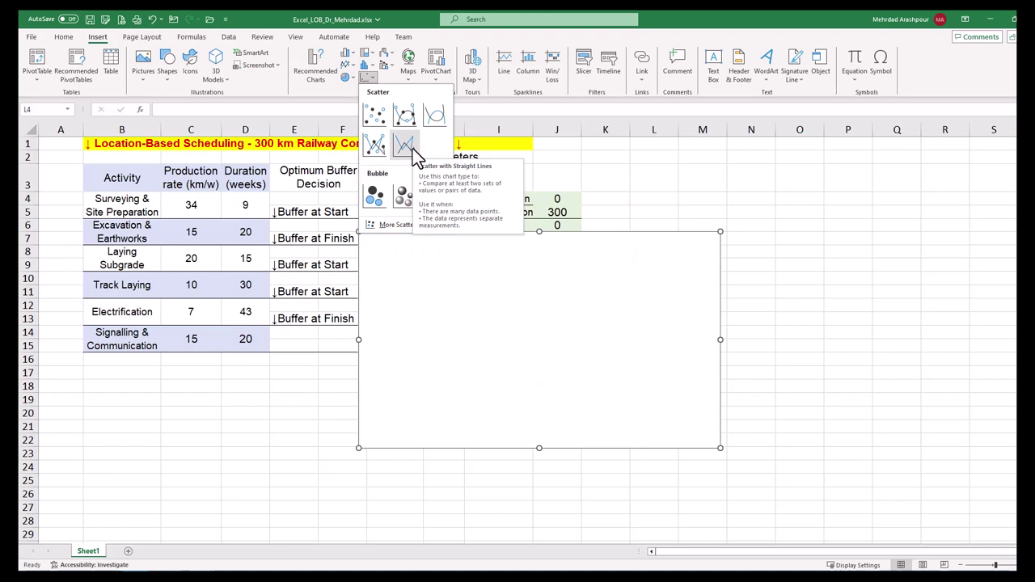
pyautogui.click(414, 153)
# Add the activity series, e.g. Surveying & Site Preparation with X H4:H5 and Y J4:J5, plotting all six
pyautogui.rightClick(726, 405)
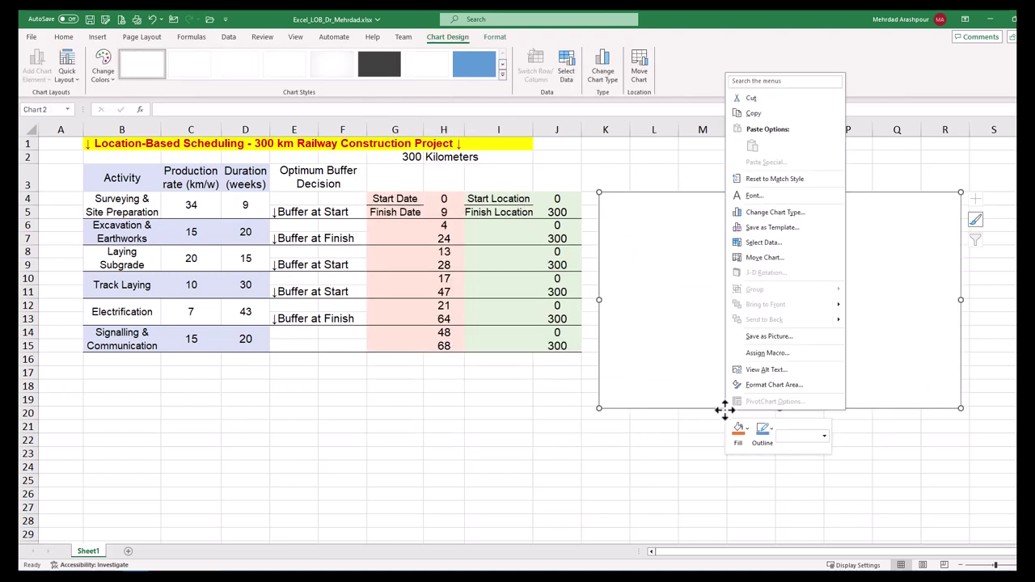
pyautogui.click(803, 246)
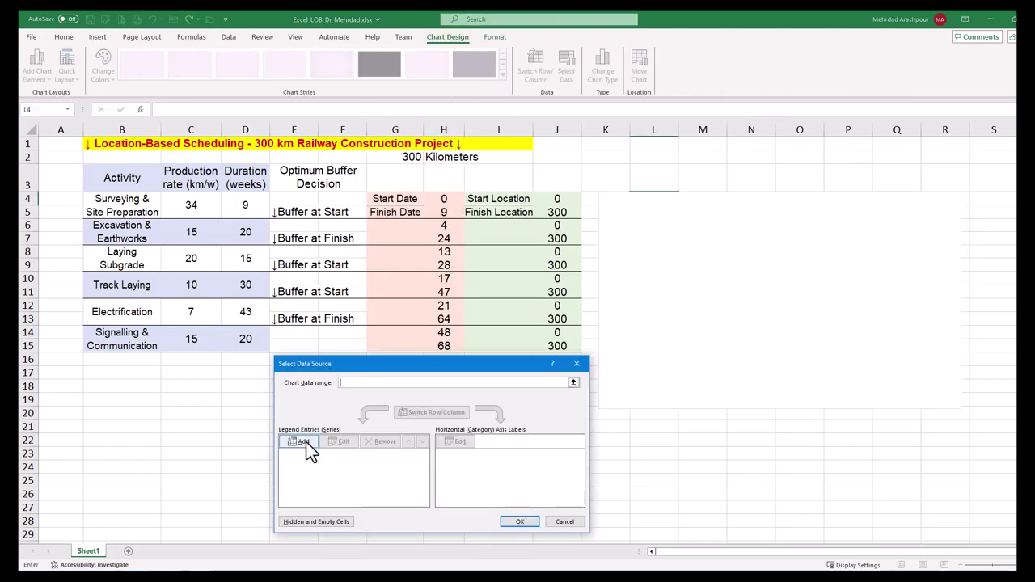
pyautogui.click(306, 442)
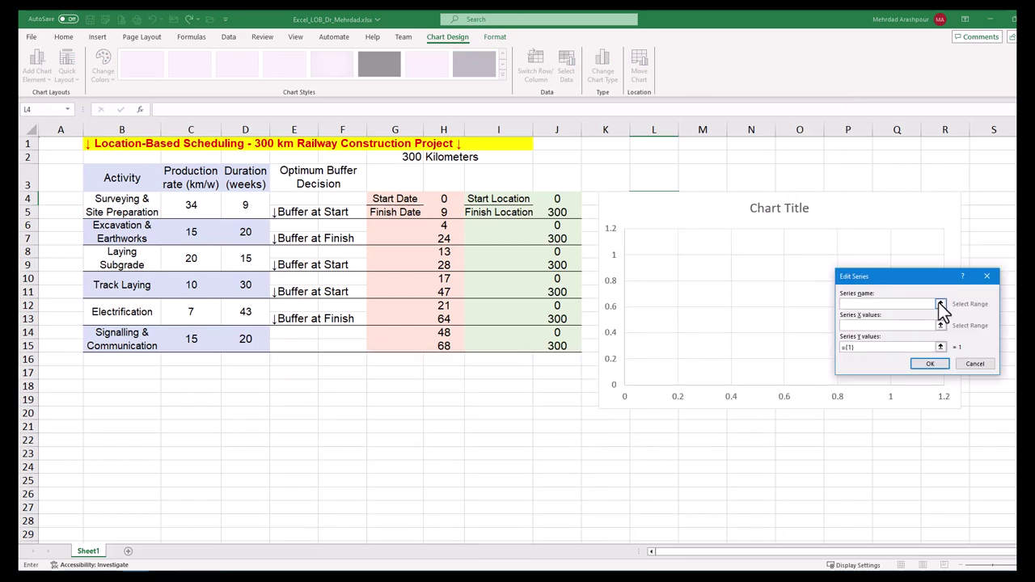
pyautogui.click(940, 303)
pyautogui.click(139, 204)
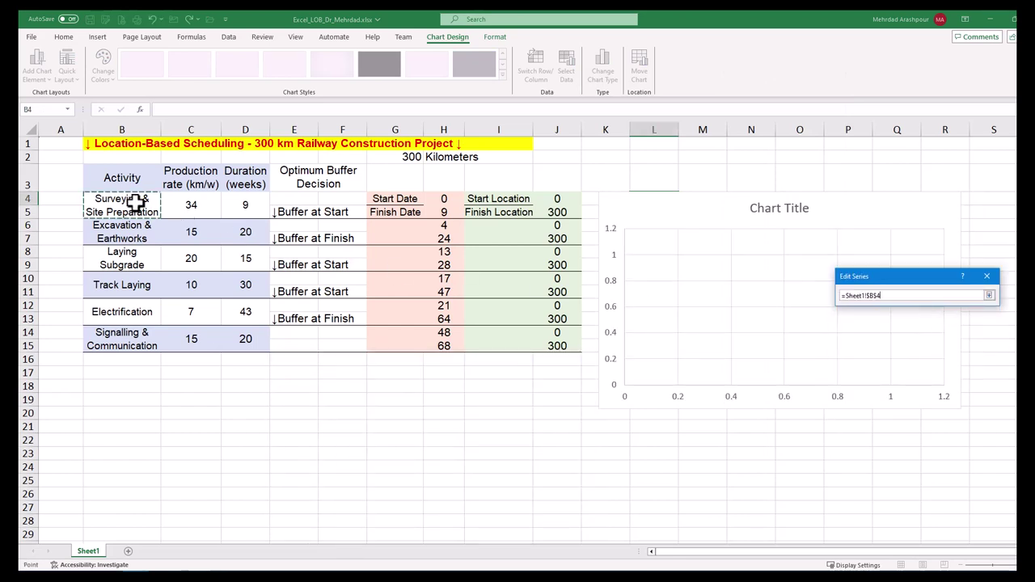
pyautogui.click(990, 296)
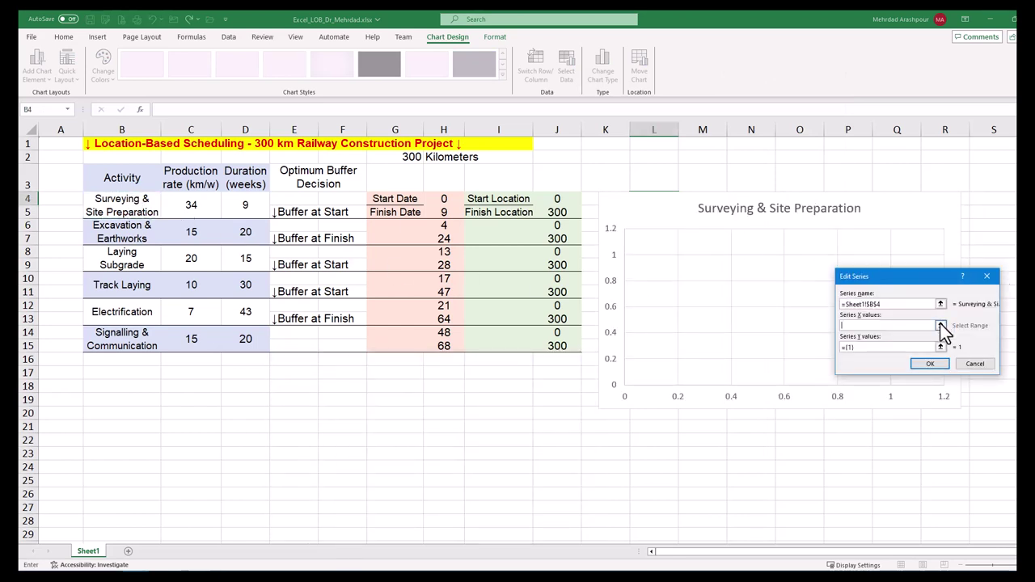
pyautogui.click(940, 326)
pyautogui.moveTo(444, 199); pyautogui.dragTo(445, 212)
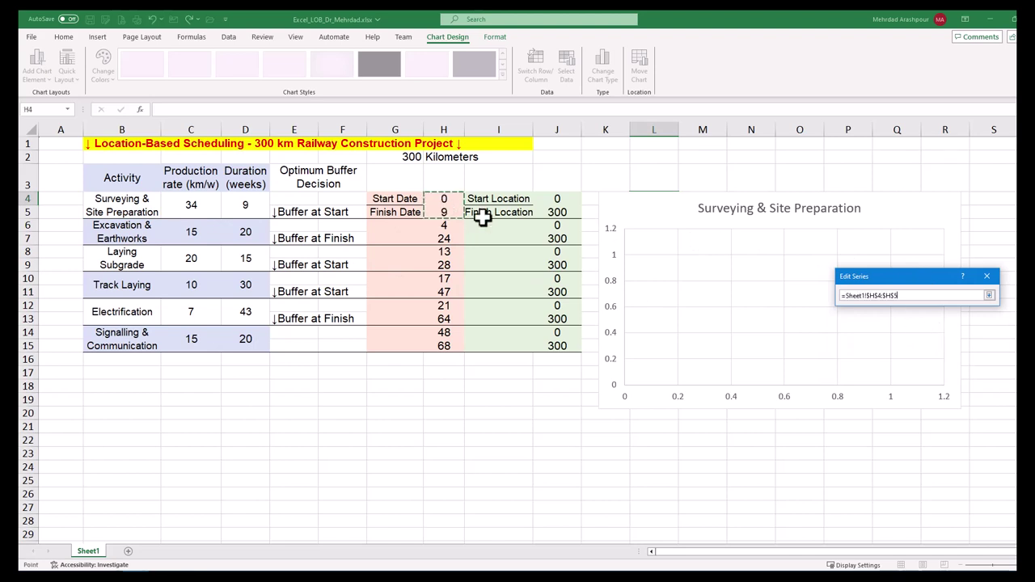
pyautogui.click(997, 296)
pyautogui.click(942, 349)
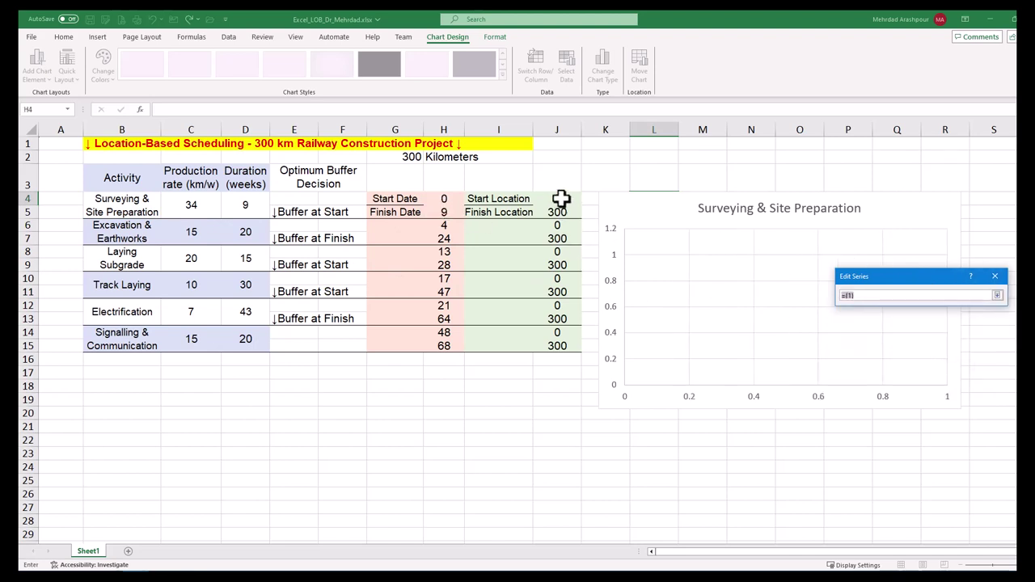
pyautogui.moveTo(558, 200); pyautogui.dragTo(558, 213)
pyautogui.click(997, 296)
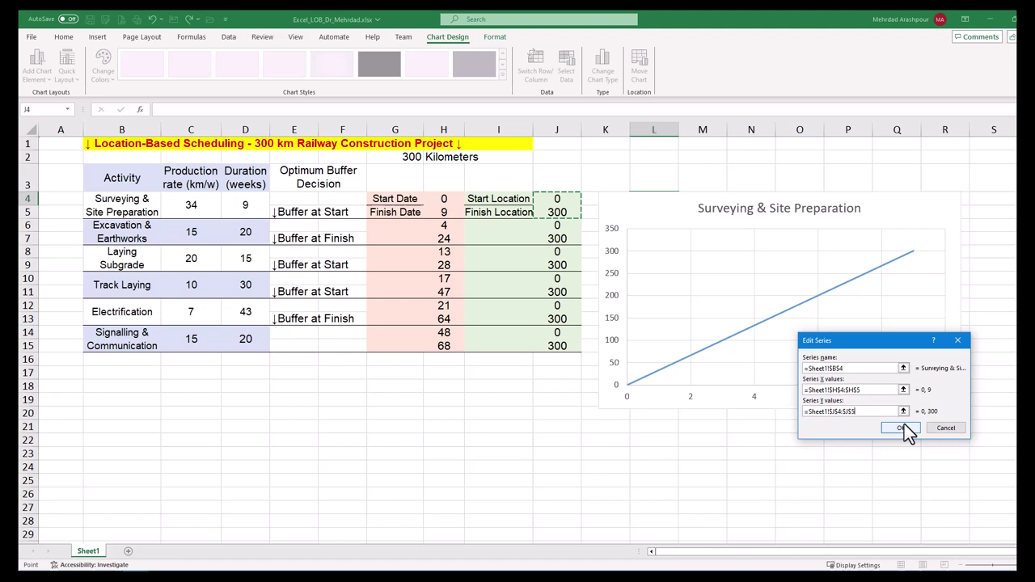
pyautogui.click(904, 431)
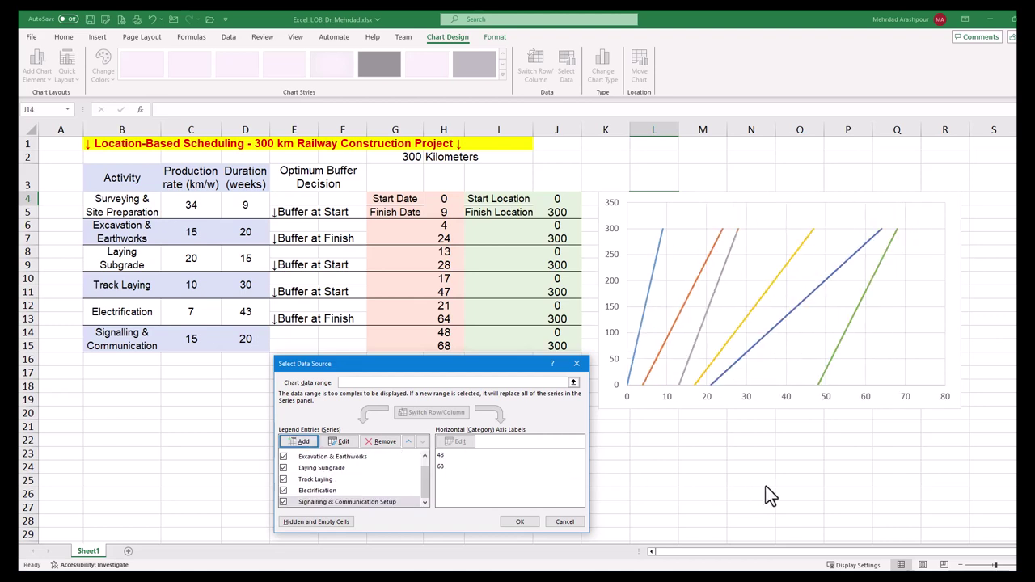
pyautogui.click(522, 521)
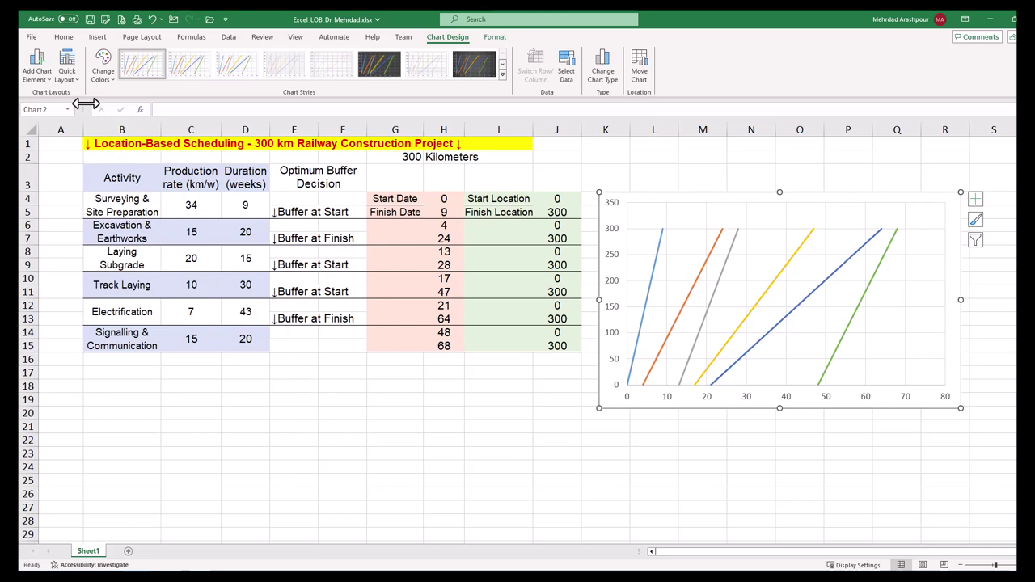
# Apply a quick layout with legend, titling axes Activity Location (KM) and Activity Time (Weeks)
pyautogui.click(76, 80)
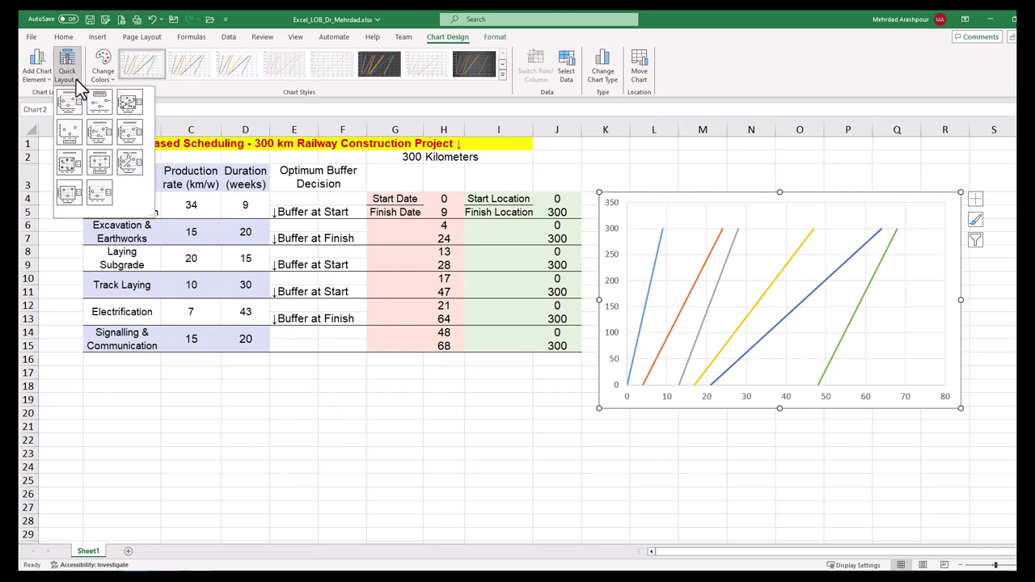
pyautogui.click(69, 203)
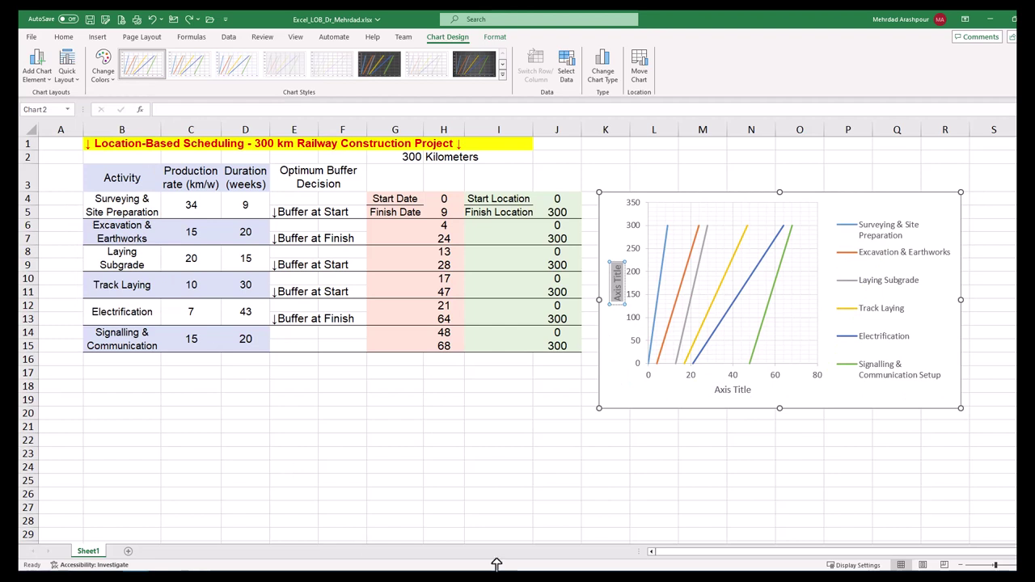
pyautogui.hotkey('ctrl', 'v')
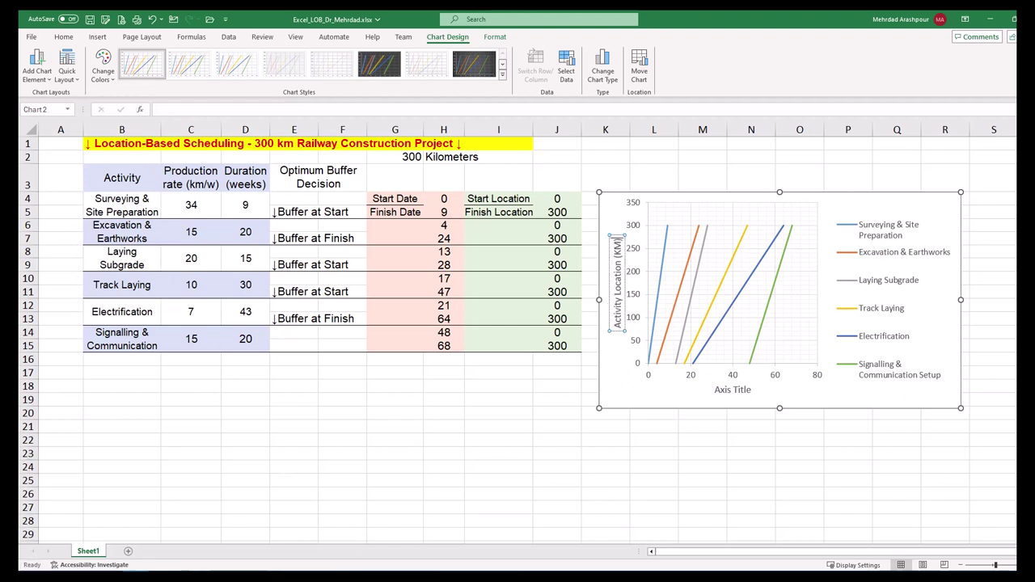
pyautogui.press('Down')
pyautogui.hotkey('ctrl', 'v')
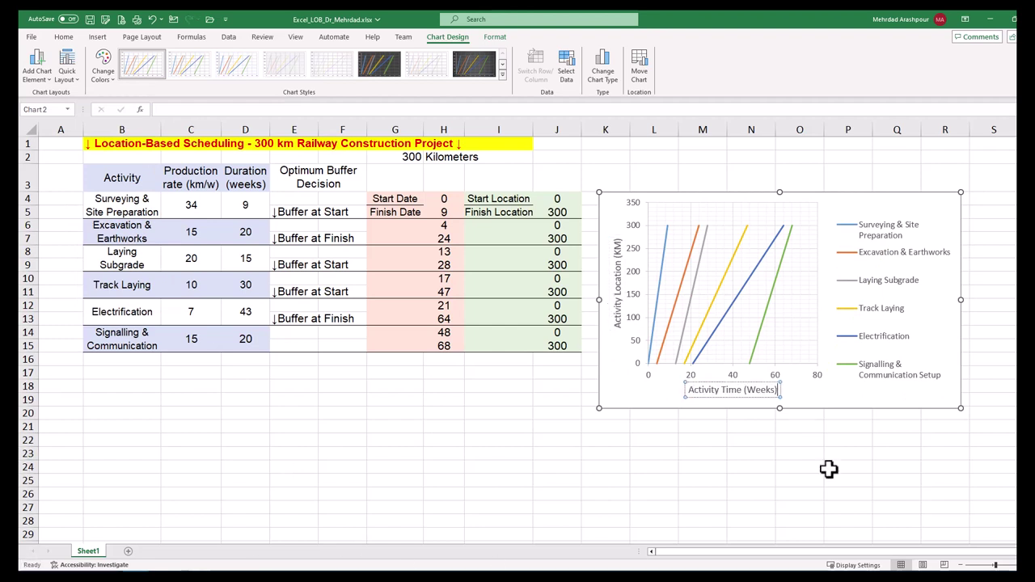
pyautogui.click(830, 469)
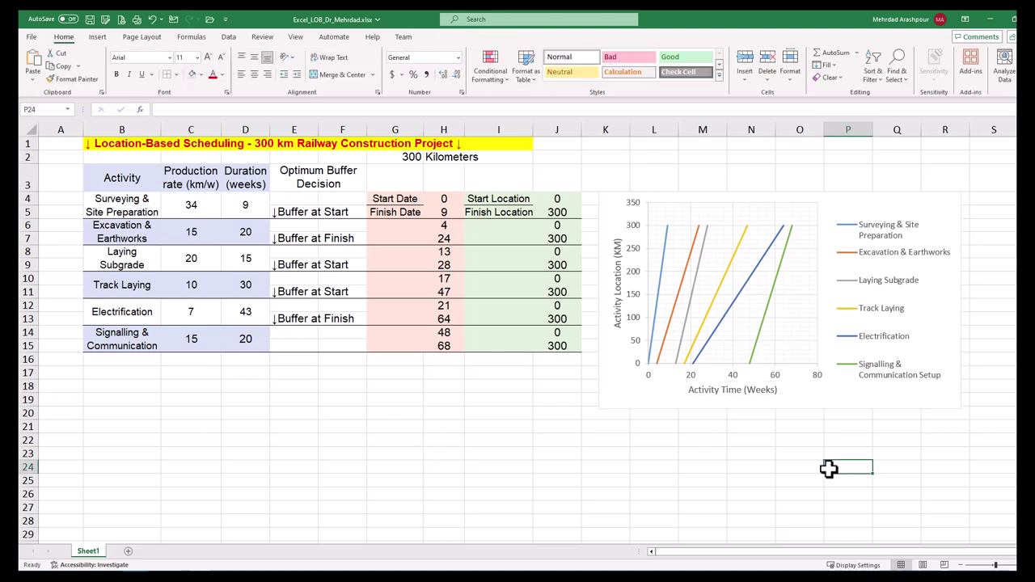